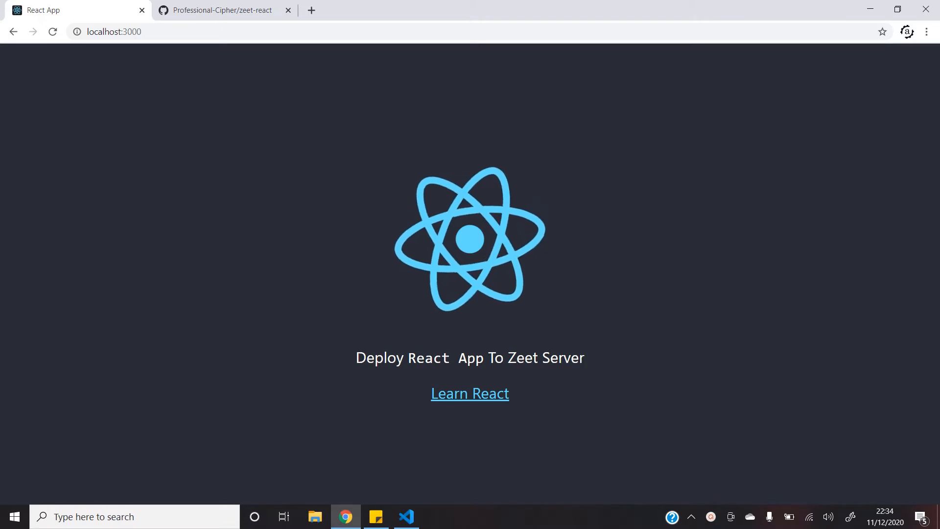
Fork the zeet-react repository into your own GitHub account, then open a new browser tab
click(230, 4)
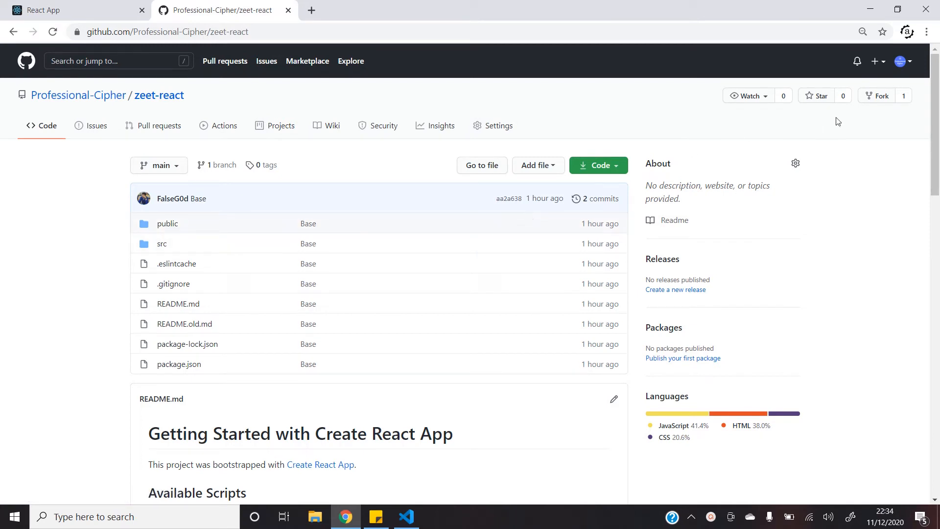
click(875, 98)
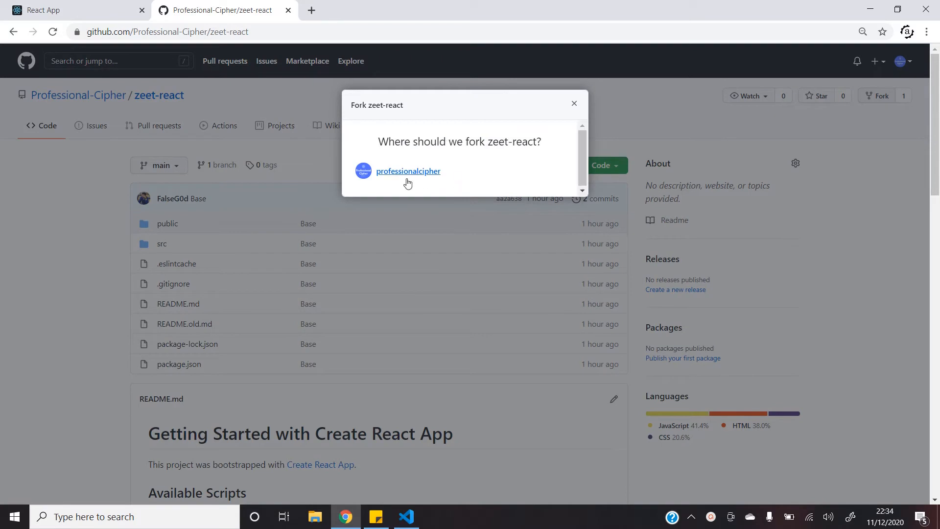
click(399, 182)
key(ctrl+t)
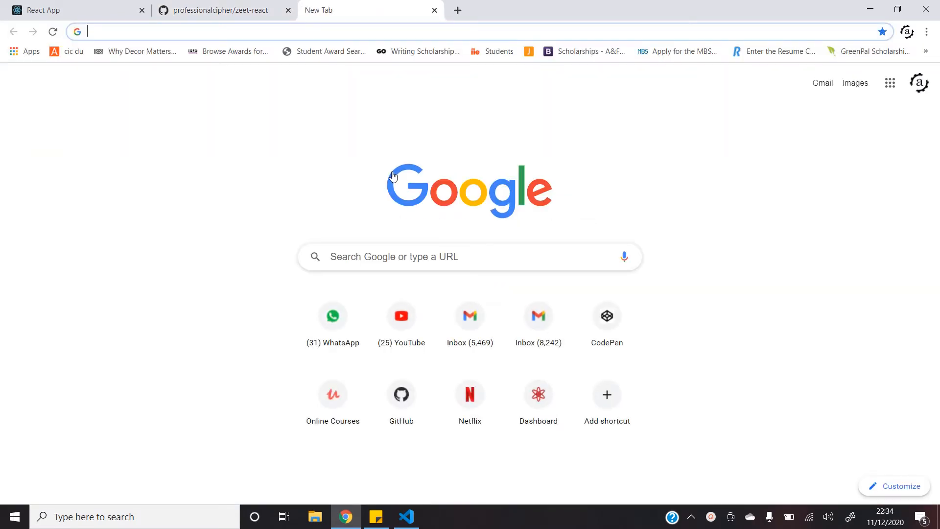
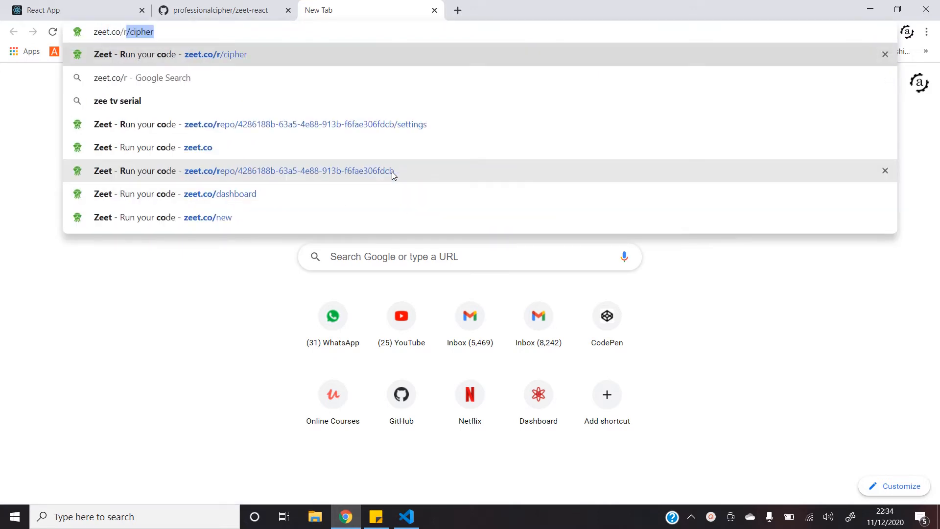
key(Return)
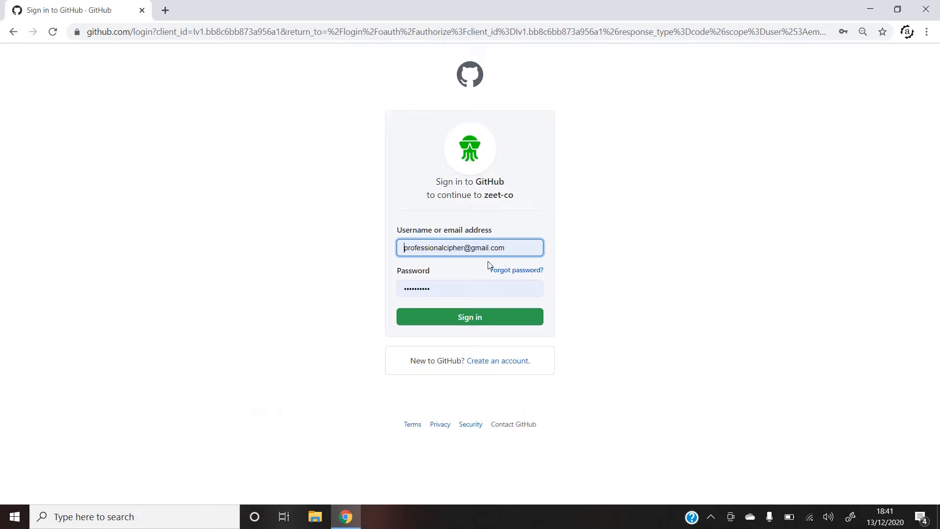
Sign in to GitHub and authorize zeet-co, landing on Zeet's pricing page
click(455, 326)
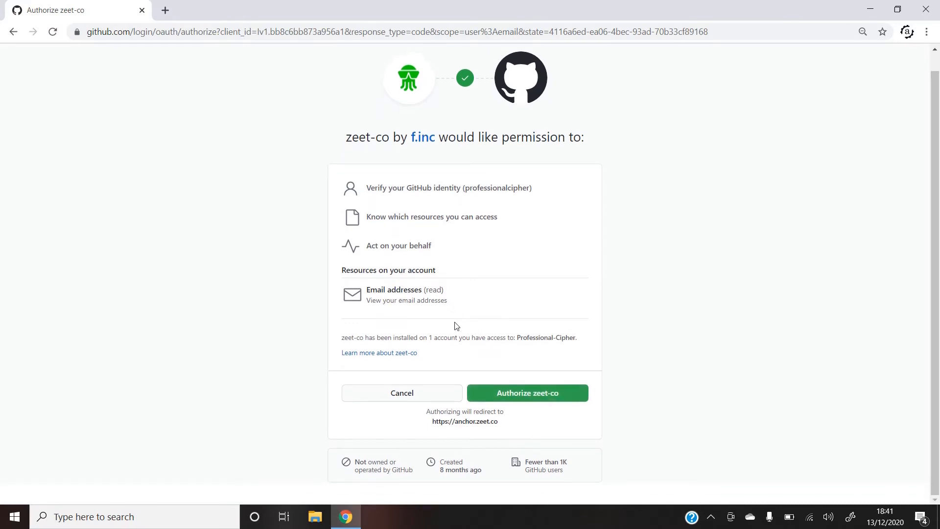
click(509, 394)
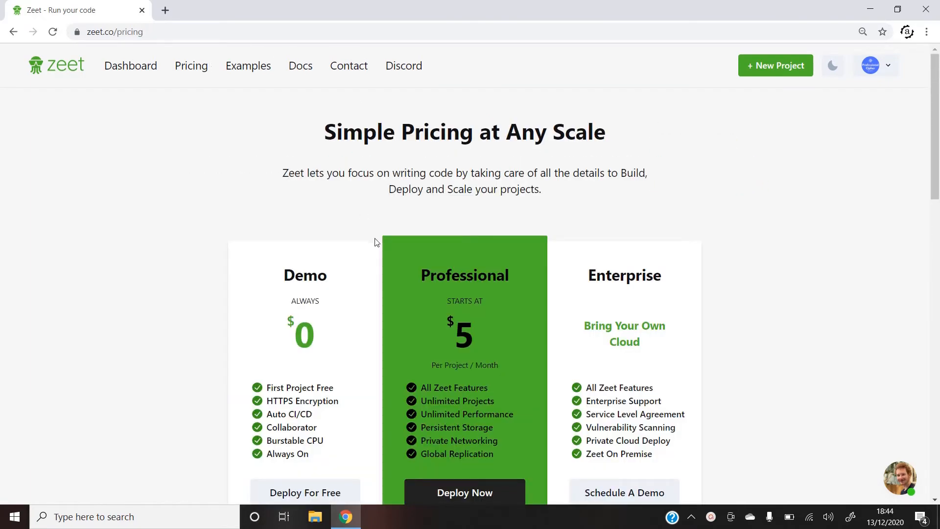
scroll(376, 242, down, 3)
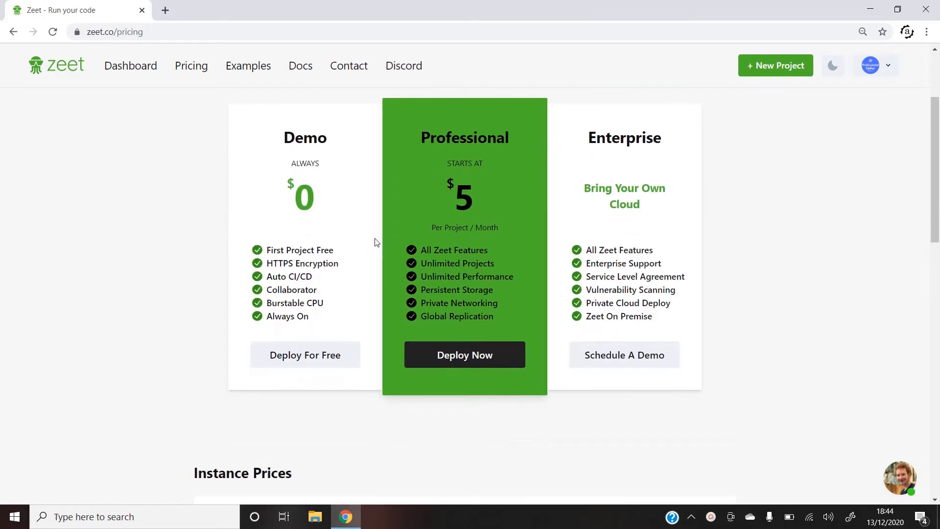
scroll(343, 220, down, 1)
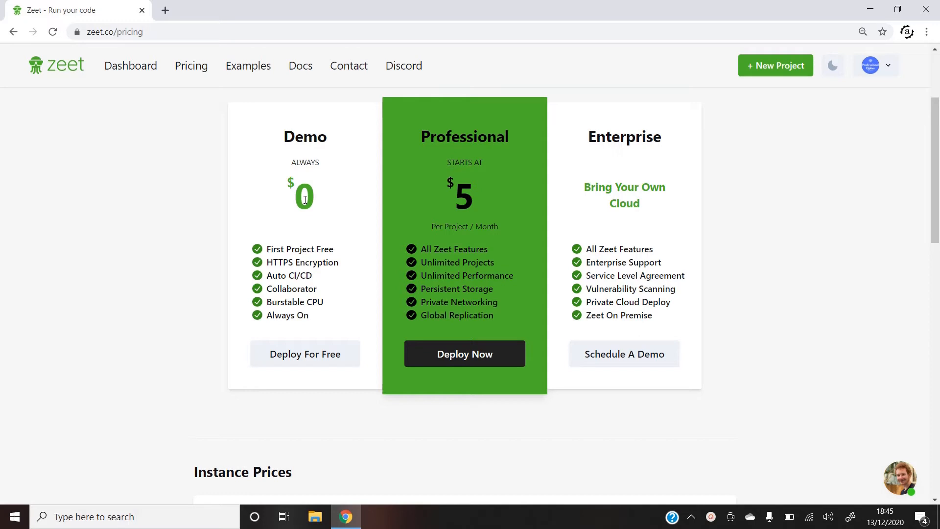
scroll(478, 210, up, 1)
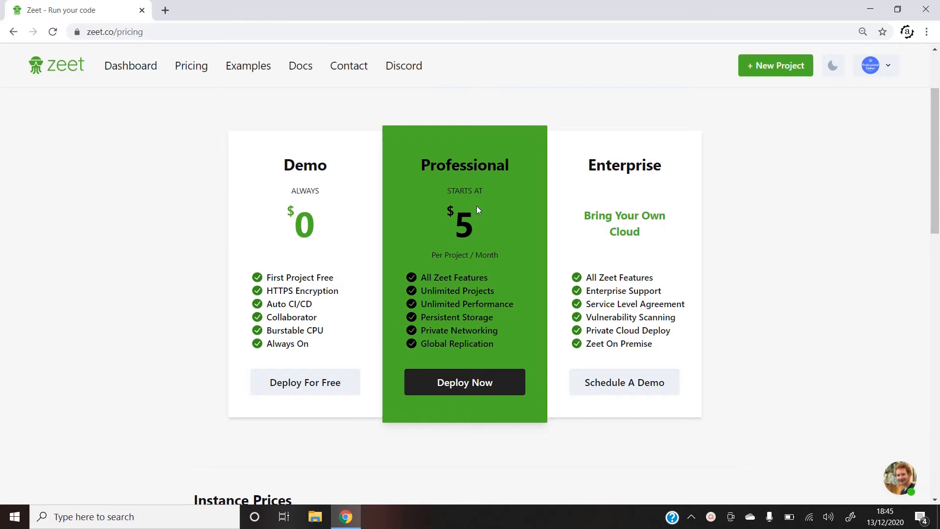
scroll(478, 209, up, 2)
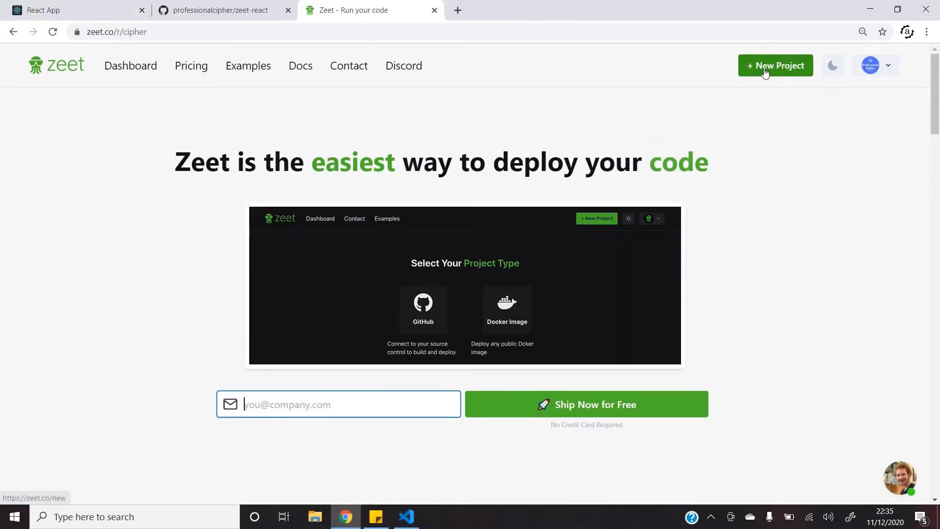
Create a new Zeet project from the GitHub repo zeet-react, keeping the default name, and deploy it
click(765, 72)
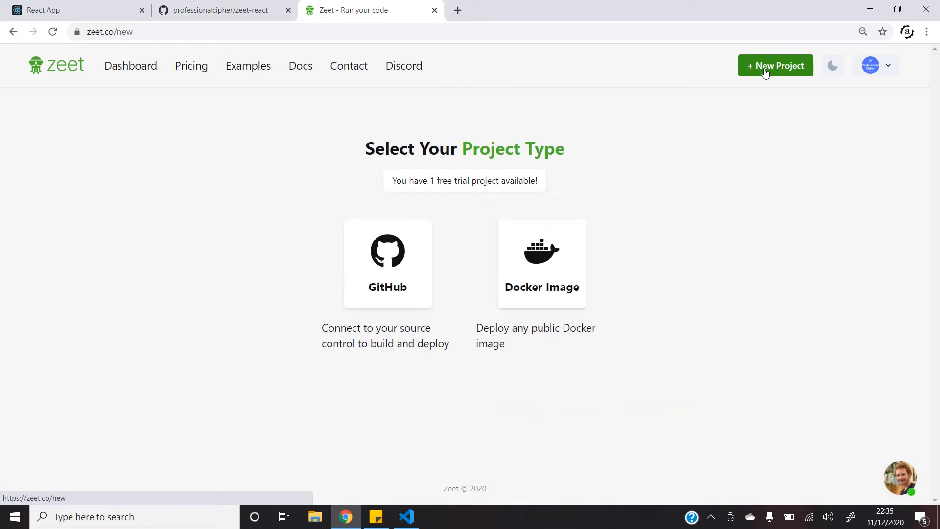
click(392, 263)
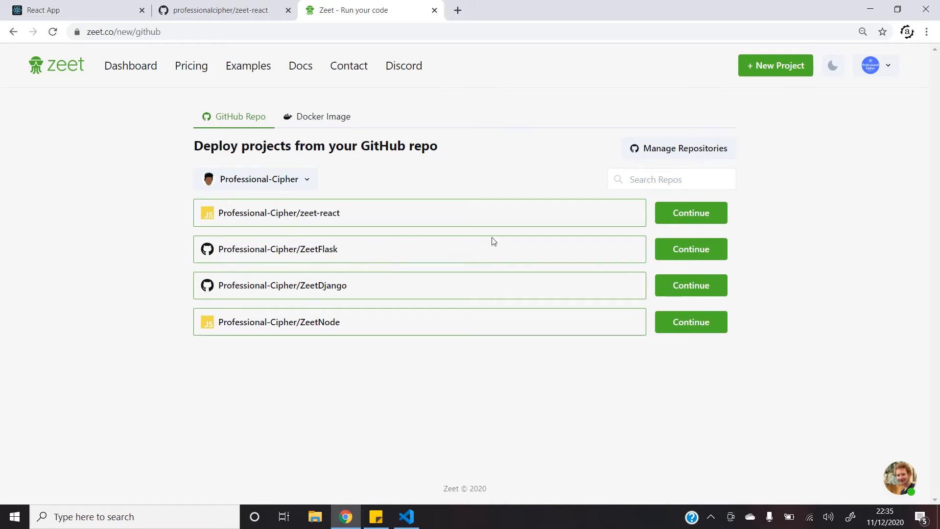
click(687, 211)
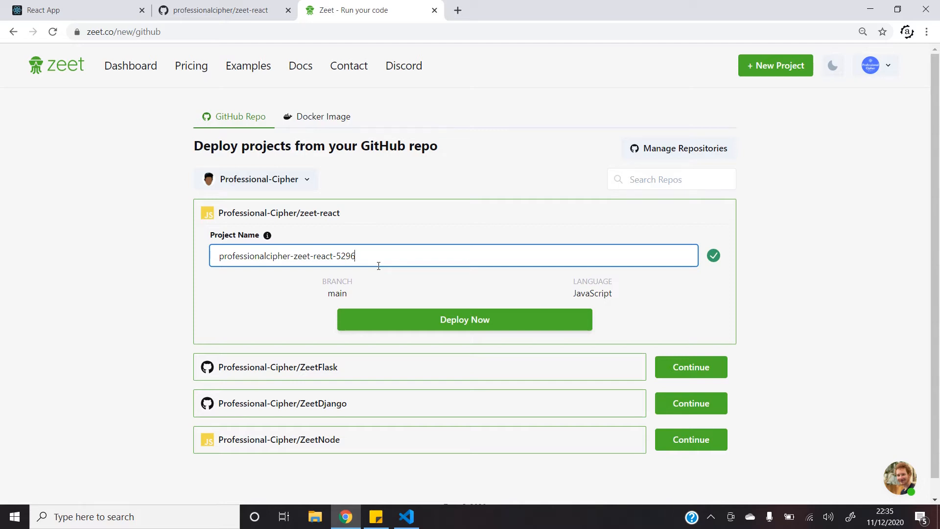
click(445, 319)
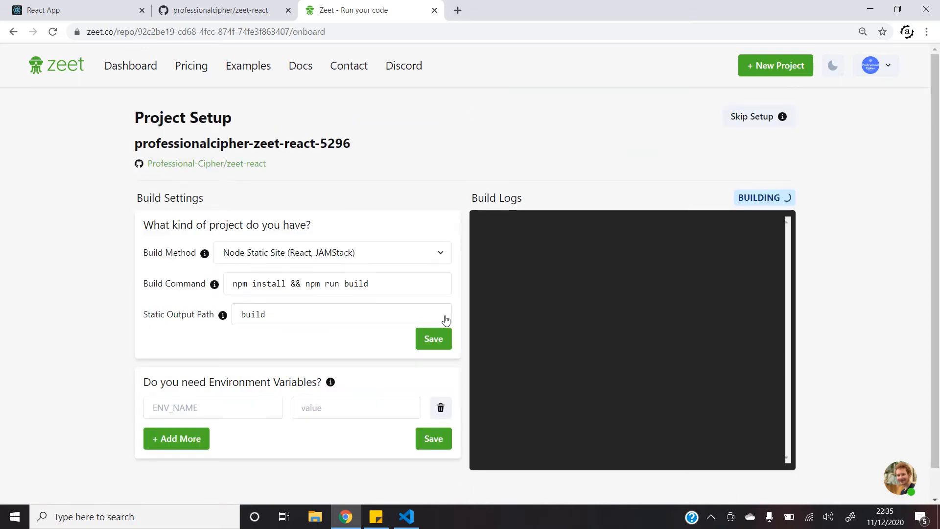
After the build succeeds, open the professionalcipher-zeet-react-5296 dashboard with its zeet.app endpoint
scroll(283, 271, down, 1)
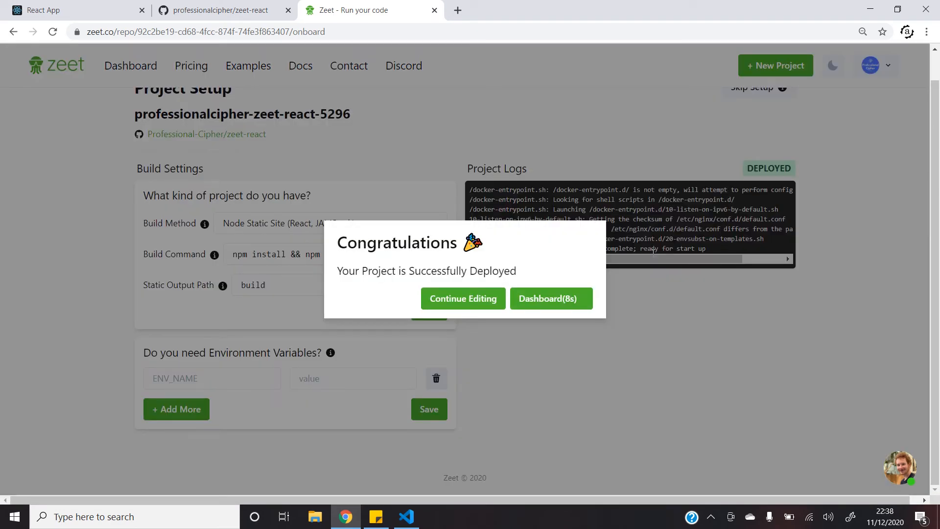
click(559, 288)
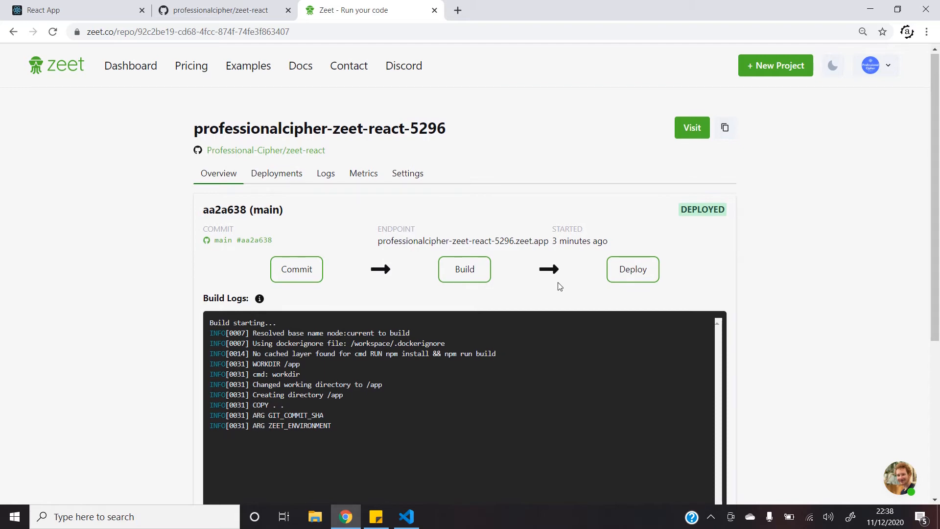
From the project's Settings, visit the live app at professionalcipher-zeet-react-5296.zeet.app
scroll(560, 287, down, 5)
scroll(559, 287, up, 5)
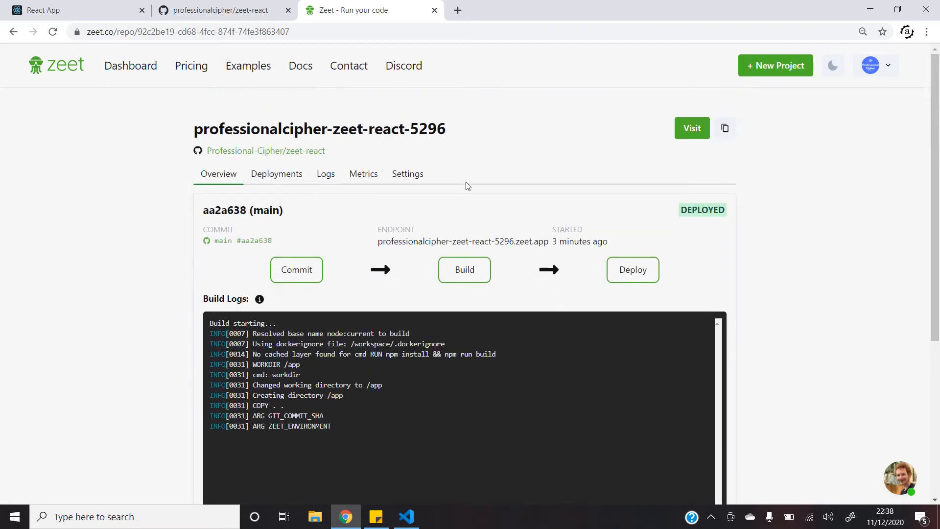
click(408, 174)
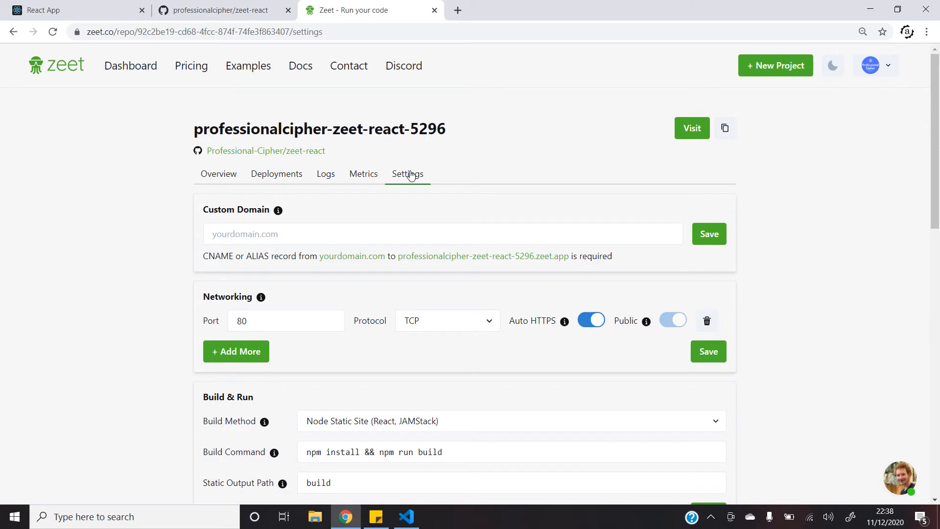
scroll(411, 177, down, 3)
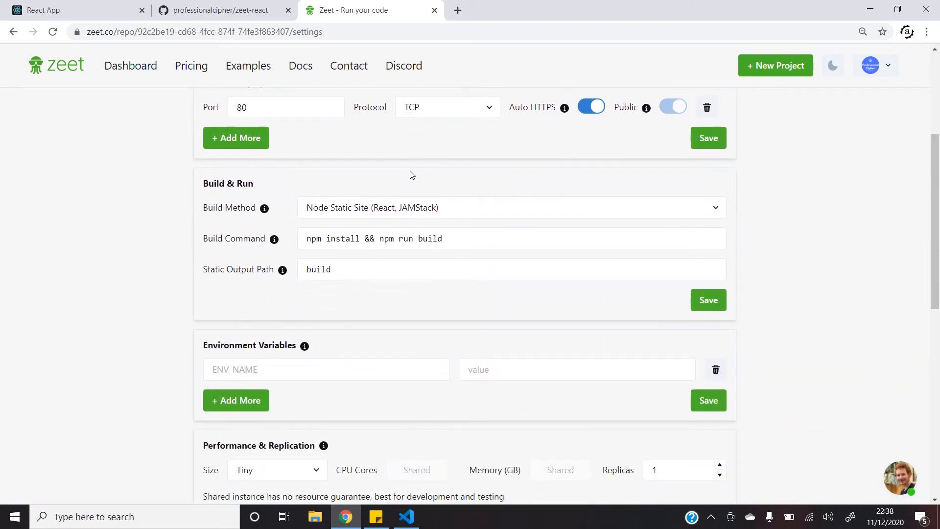
scroll(411, 175, up, 3)
scroll(593, 172, up, 1)
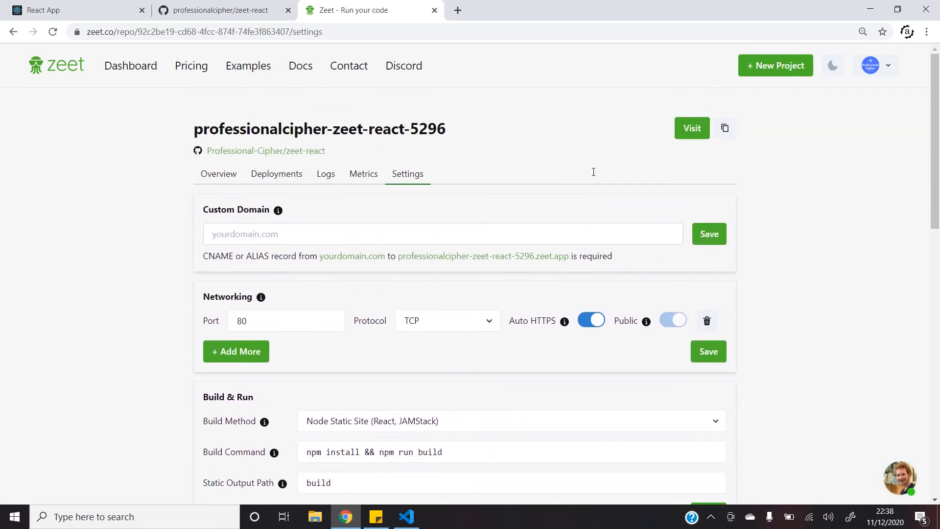
click(688, 125)
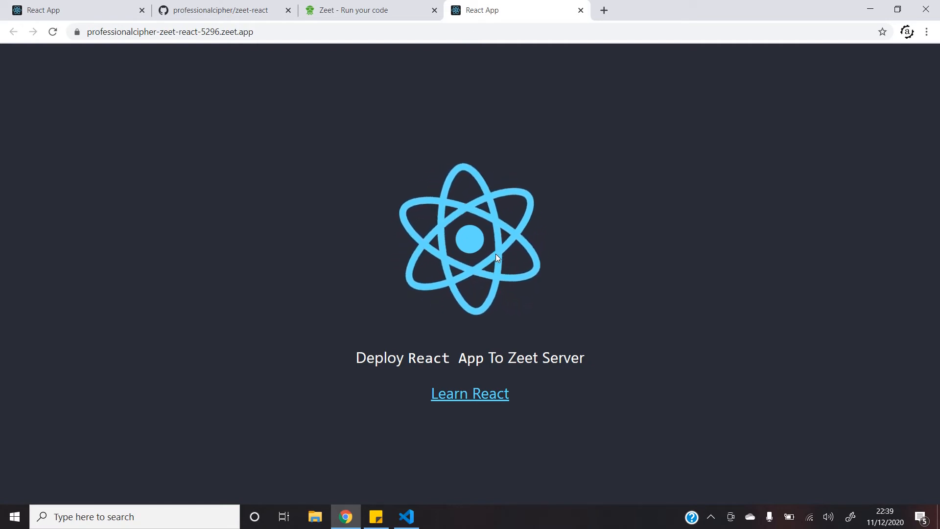
Return to GitHub and follow the fork link to the original Professional-Cipher/zeet-react repository
click(221, 10)
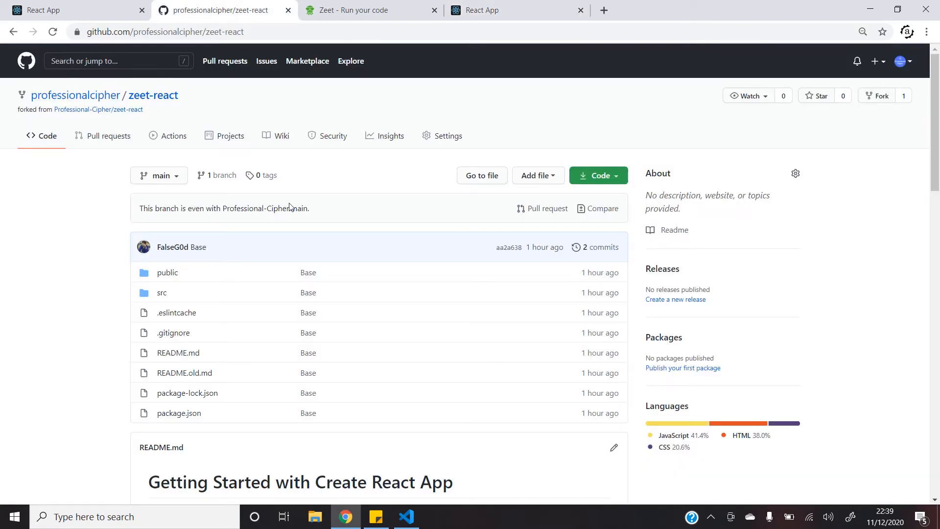
click(115, 110)
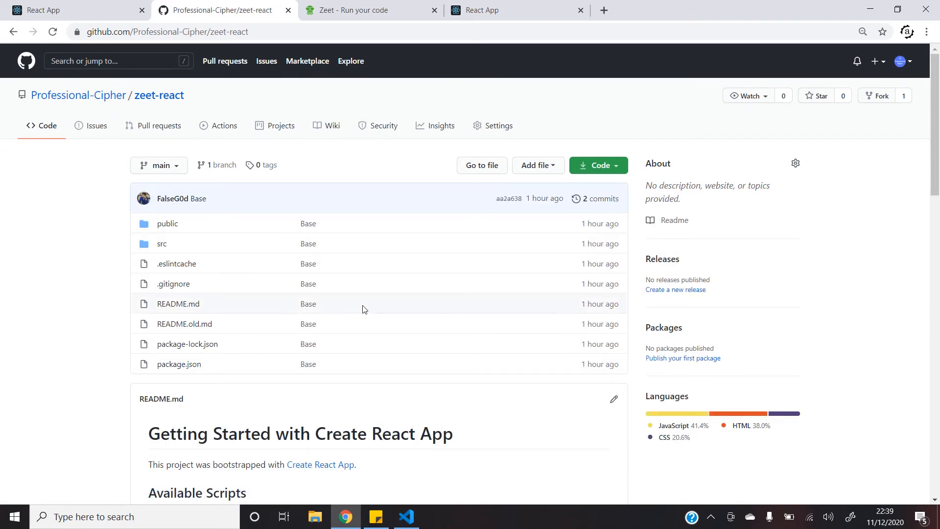
scroll(363, 309, down, 7)
scroll(363, 309, up, 7)
Edit src/App.js so line 10 reads 'Welcome To Zeet Server' and commit it as 'Update App.js'
click(159, 247)
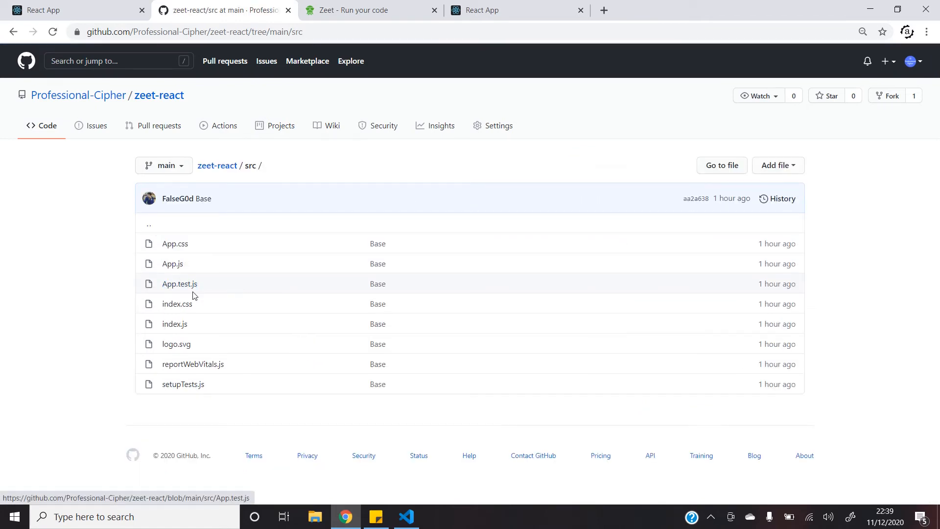
click(172, 265)
scroll(409, 316, down, 3)
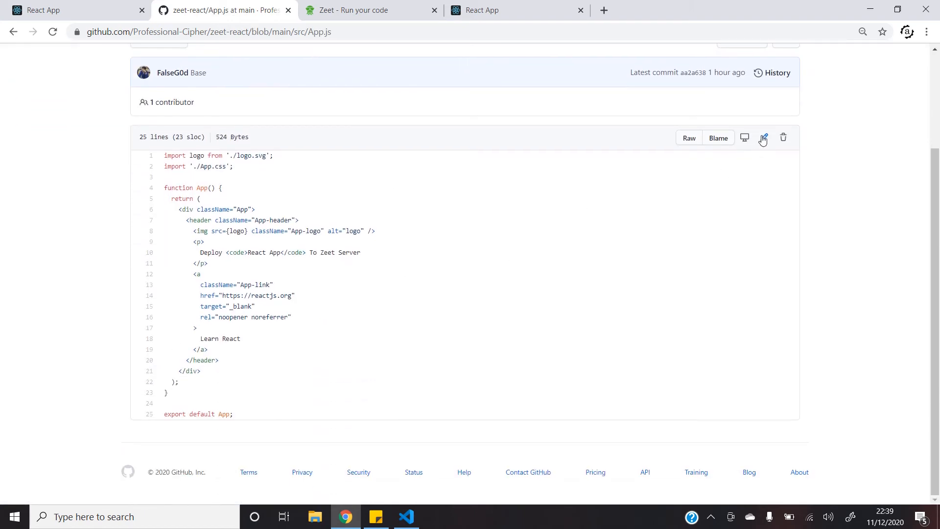
click(764, 138)
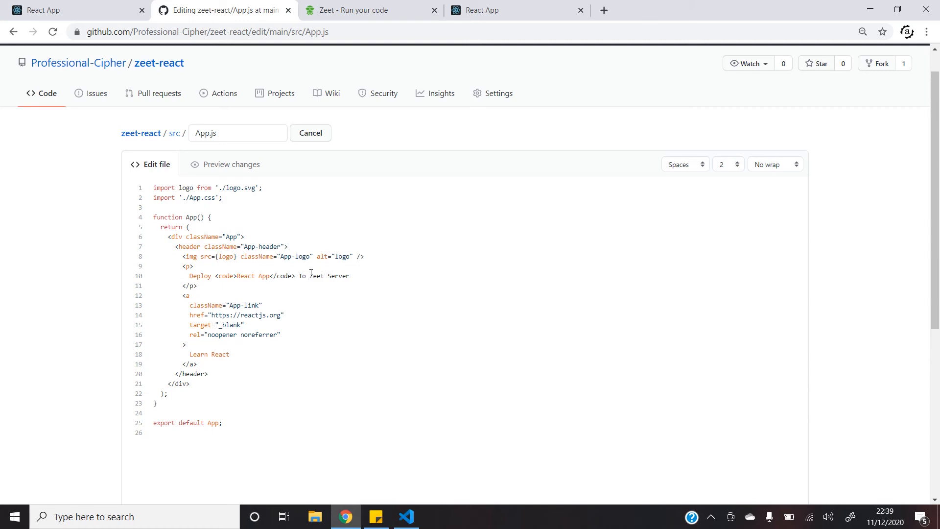
key(ctrl+shift+Left)
key(ctrl+shift+Left)
key(ctrl+shift+Left)
key(ctrl+shift+Left)
key(ctrl+shift+Left)
key(ctrl+shift+Left)
text(Welcome)
scroll(552, 299, down, 5)
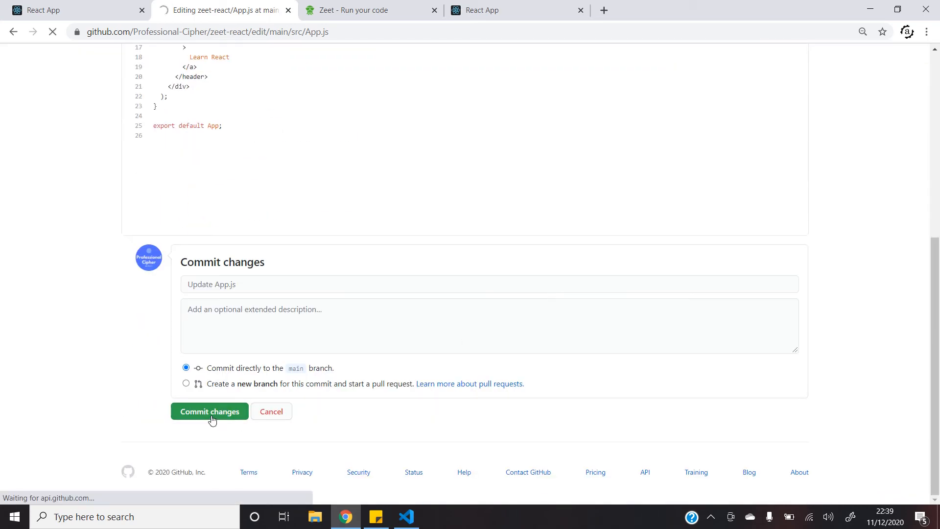
Watch Zeet's Deployments until build 688692b of main is DEPLOYED, then return to the live app
click(342, 4)
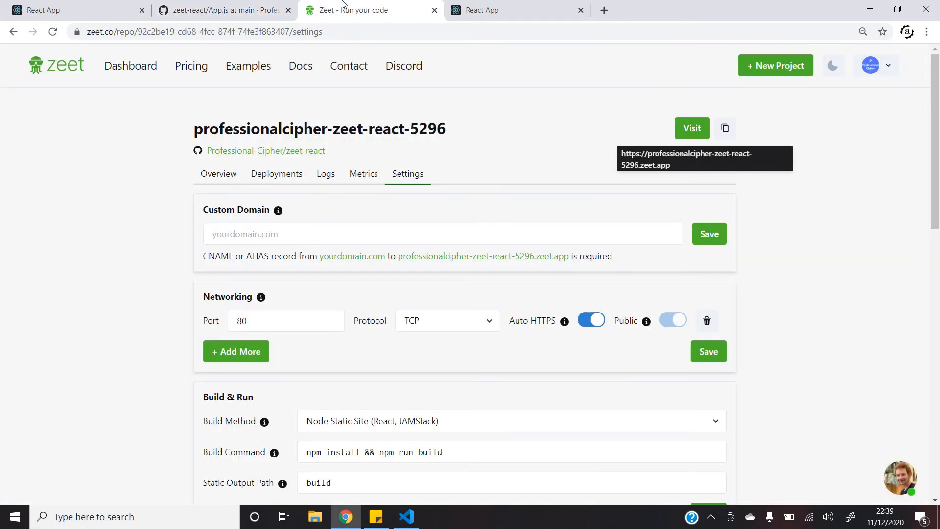
click(278, 176)
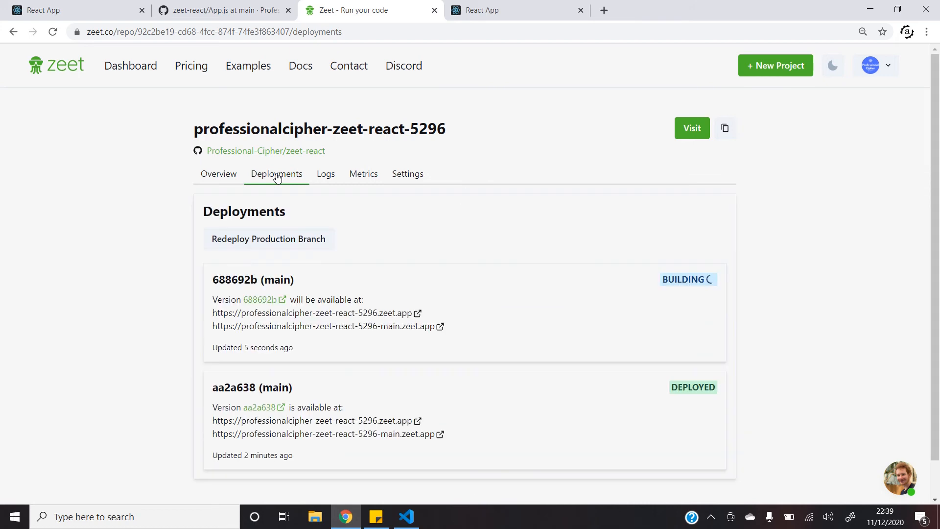
scroll(478, 230, down, 1)
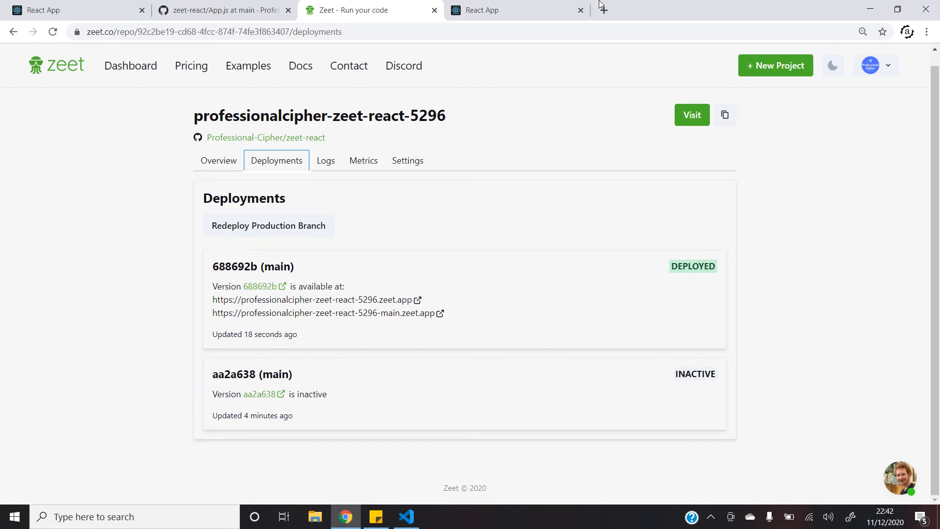
click(487, 7)
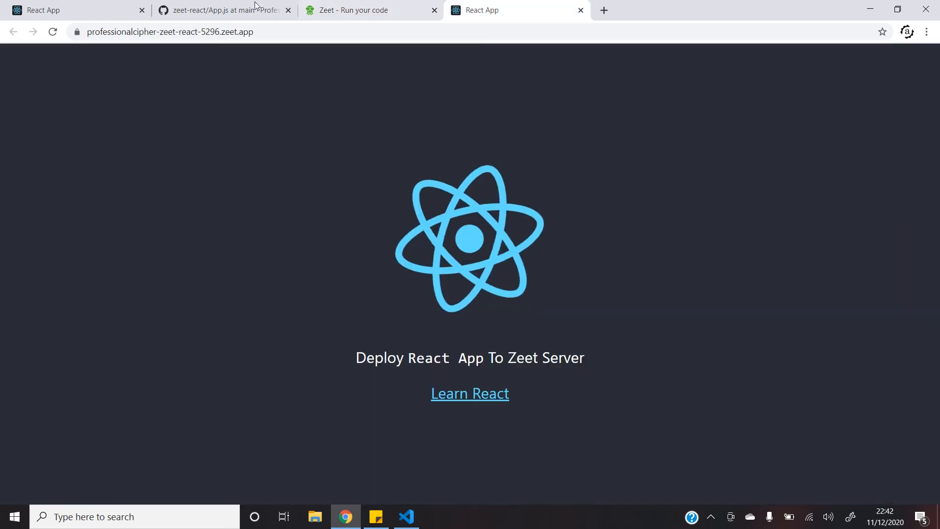
Reload the live zeet.app site and highlight the new 'Welcome To Zeet Server' heading
click(52, 32)
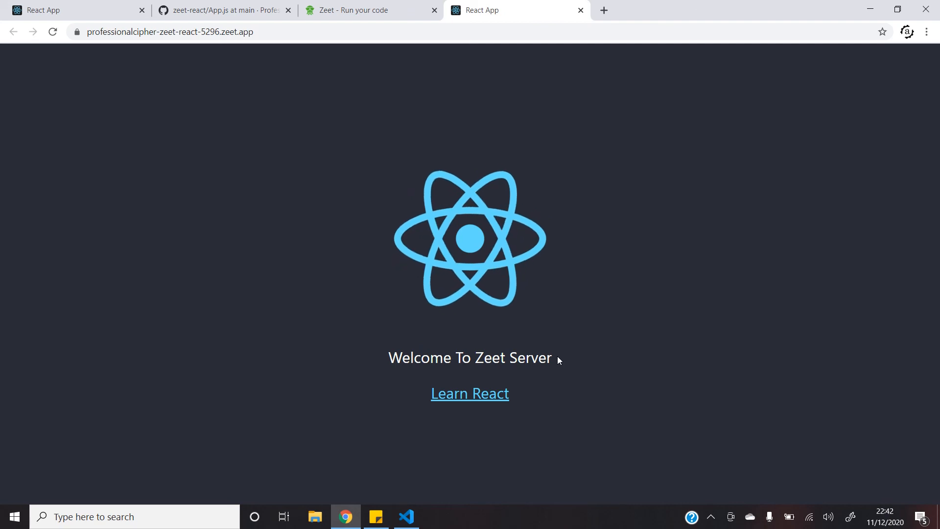
drag(555, 357, 388, 361)
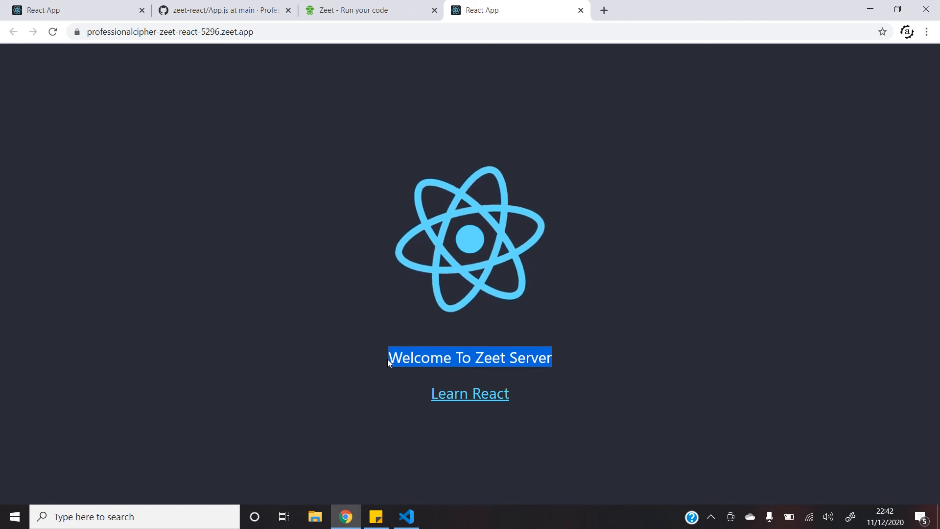
click(492, 184)
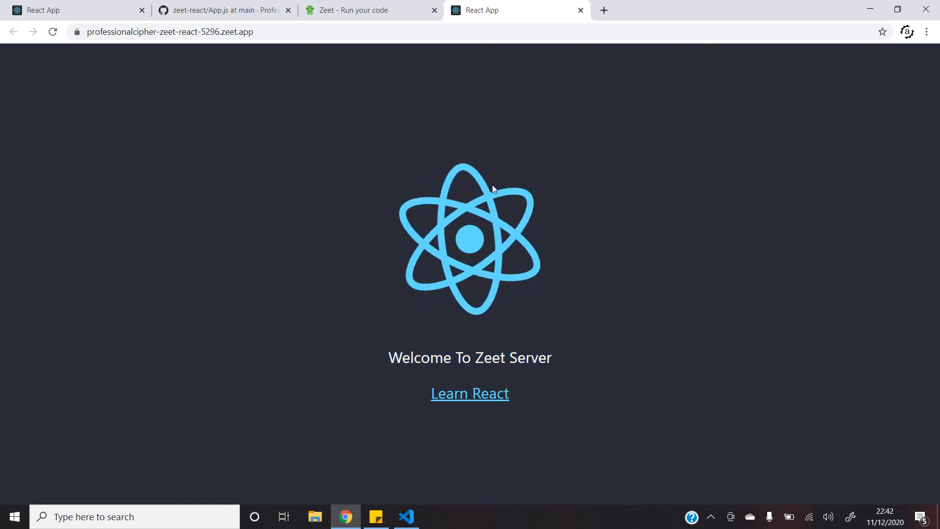